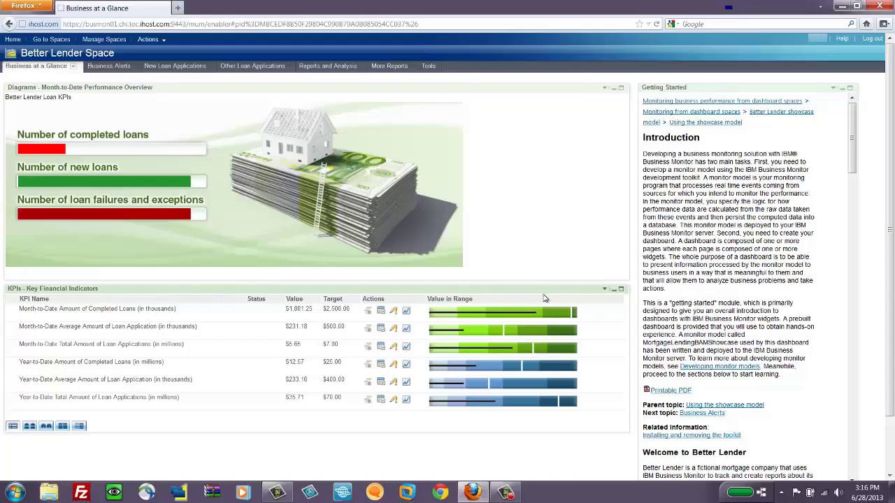
pyautogui.moveTo(535, 316)
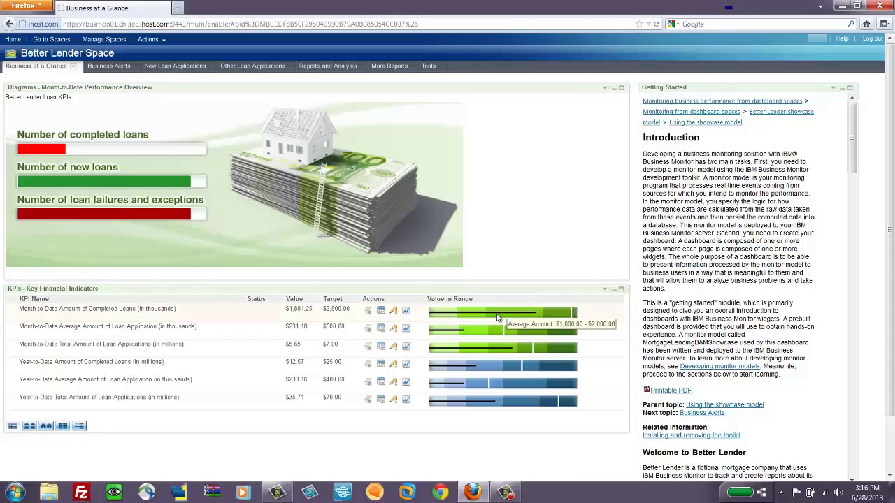
pyautogui.moveTo(497, 316)
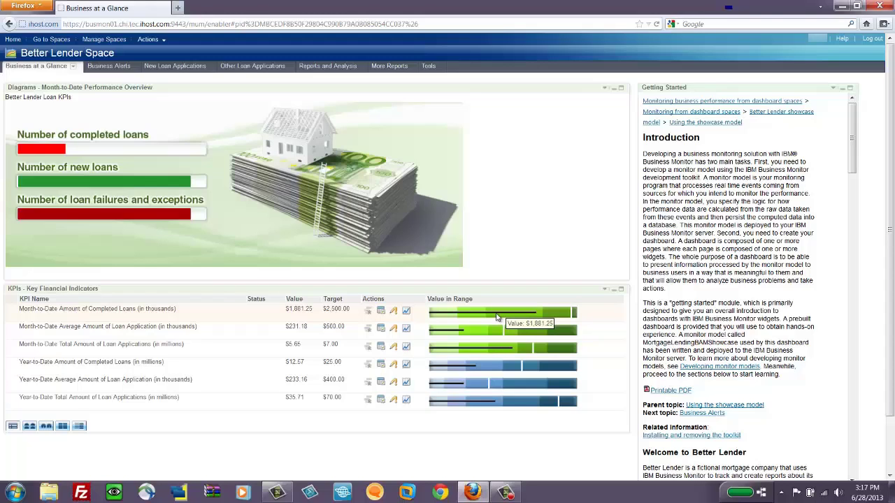
pyautogui.moveTo(450, 320)
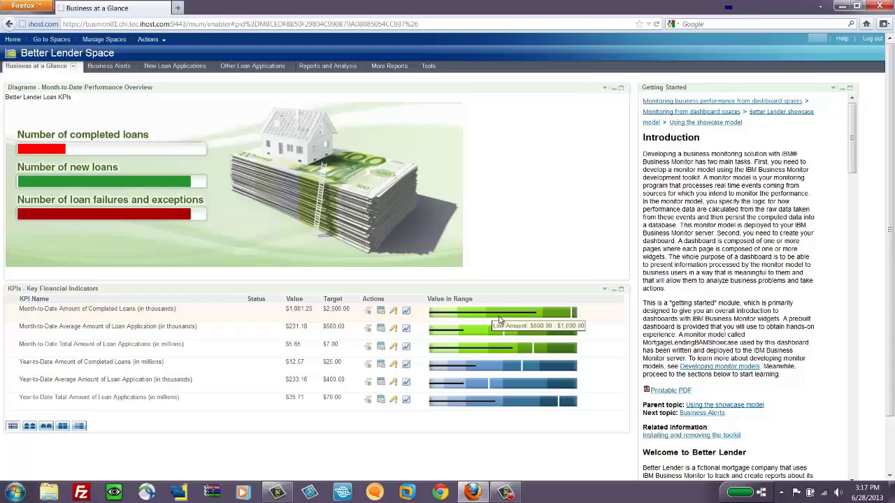
pyautogui.moveTo(575, 319)
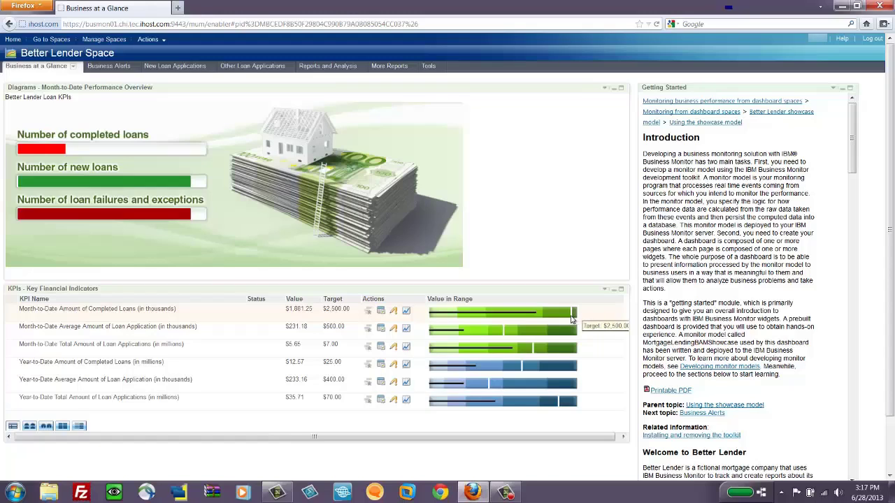
pyautogui.moveTo(504, 334)
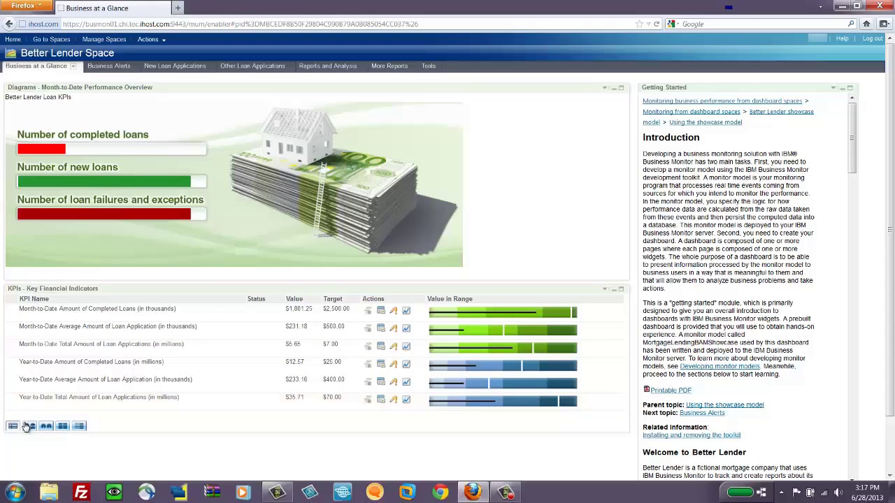
pyautogui.click(30, 426)
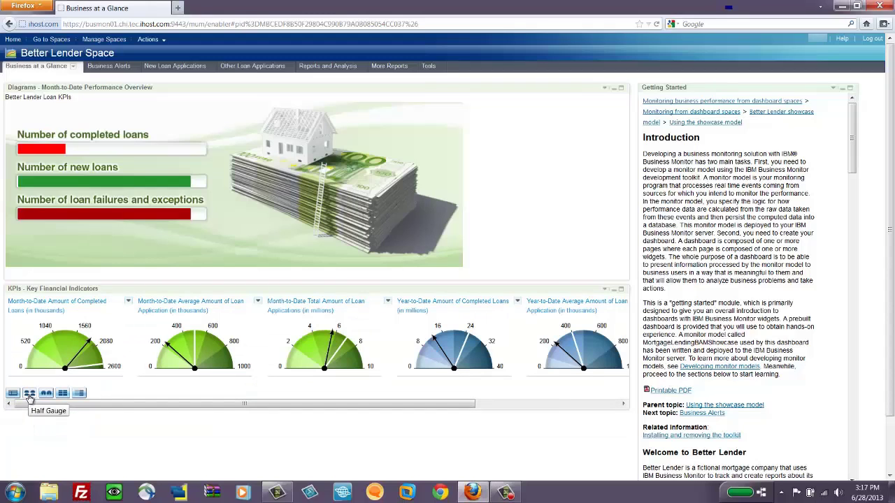
pyautogui.click(46, 395)
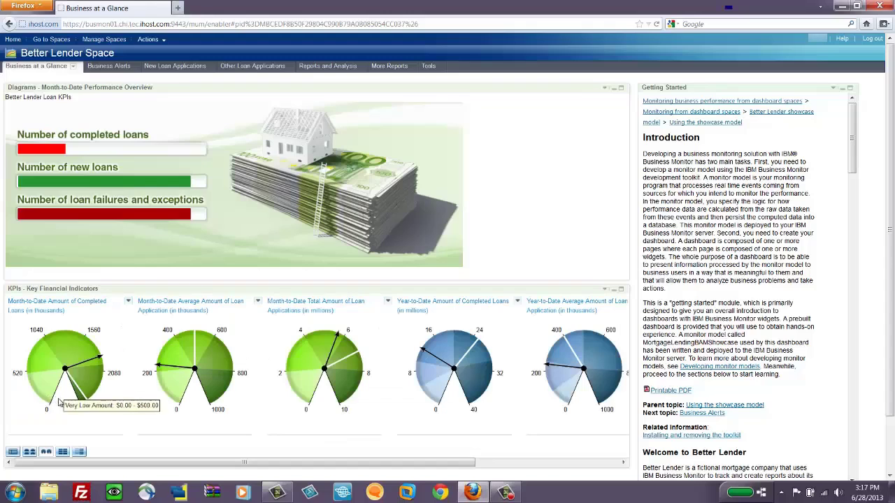
pyautogui.click(63, 454)
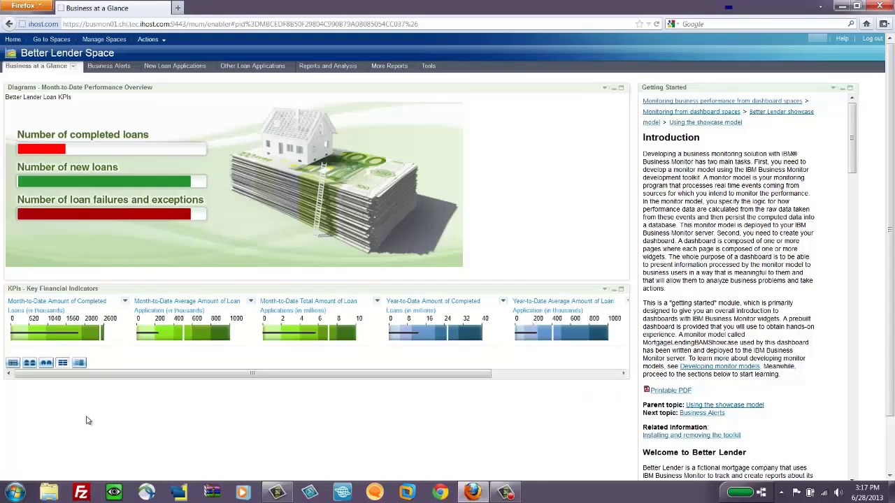
pyautogui.click(79, 365)
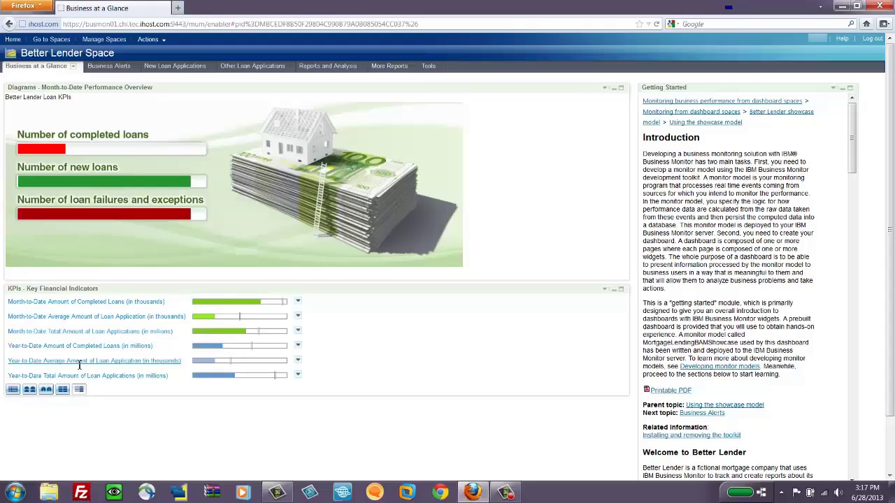
pyautogui.click(13, 391)
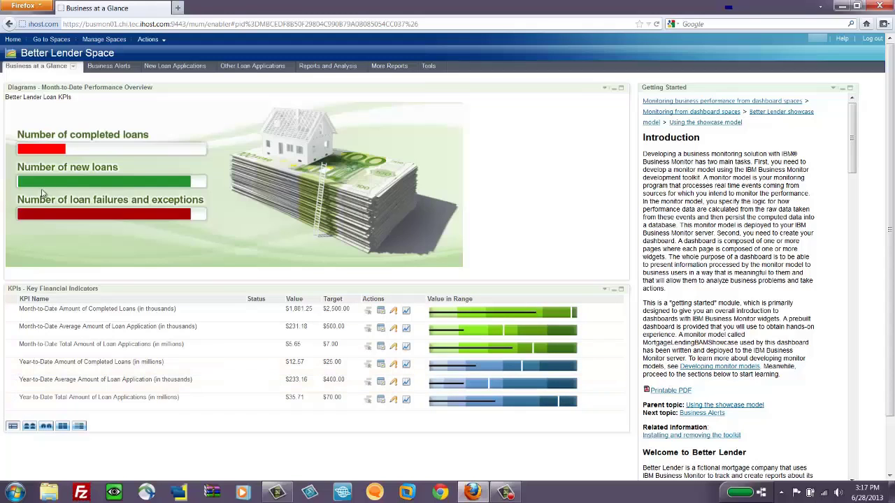
# Switch to Business Alerts and show the first fee compliance alert's details and message
pyautogui.click(117, 72)
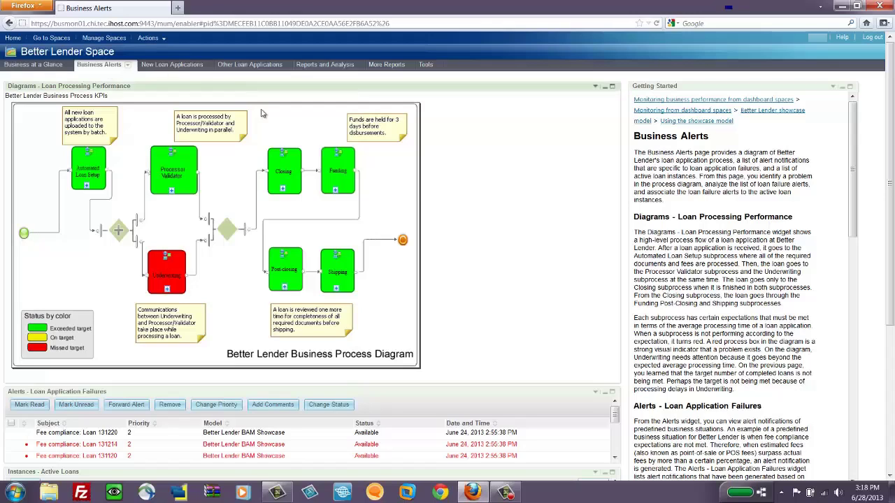
pyautogui.scroll(-2, 458, 223)
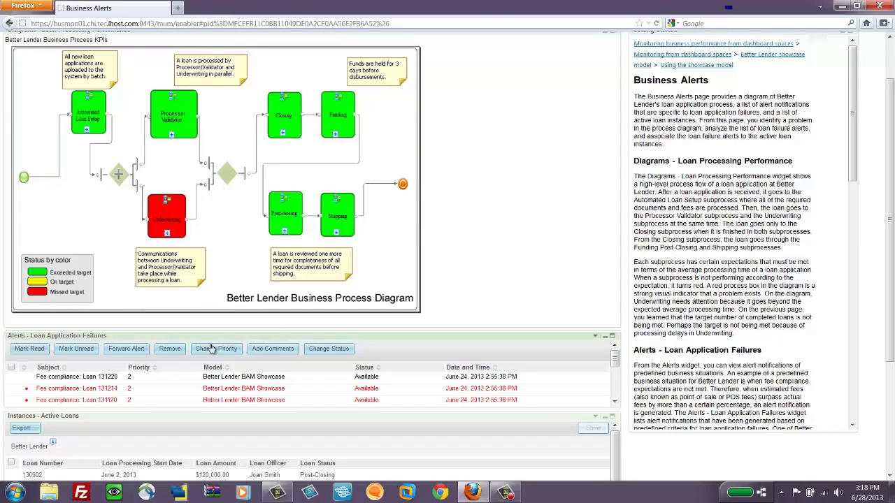
pyautogui.click(67, 379)
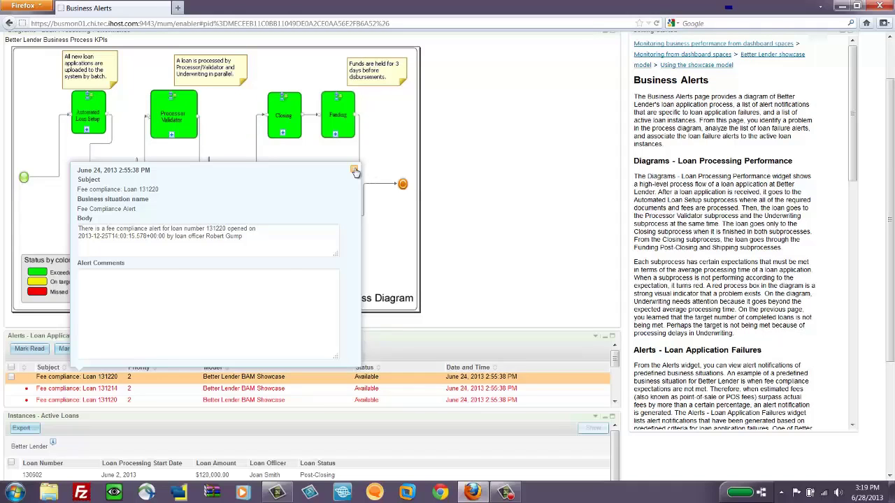
# Dismiss the alert detail popup to return to the three Available fee compliance alerts
pyautogui.click(355, 171)
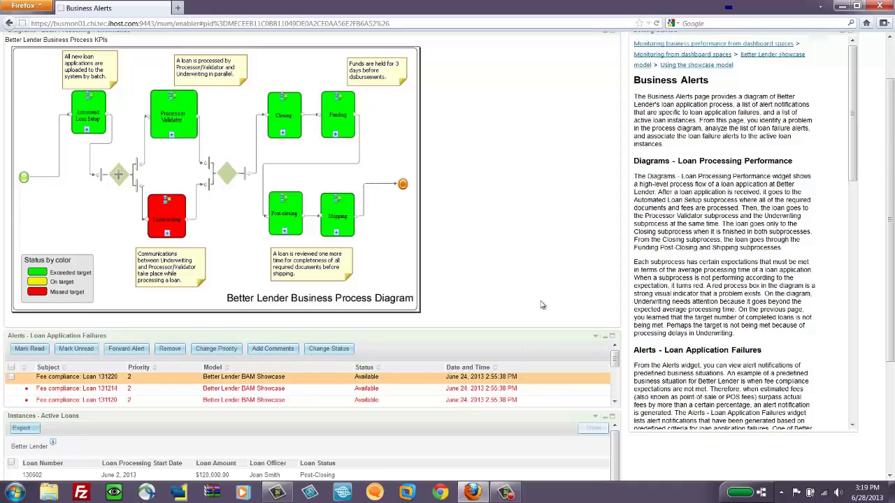
pyautogui.scroll(-3, 533, 295)
pyautogui.scroll(-2, 533, 294)
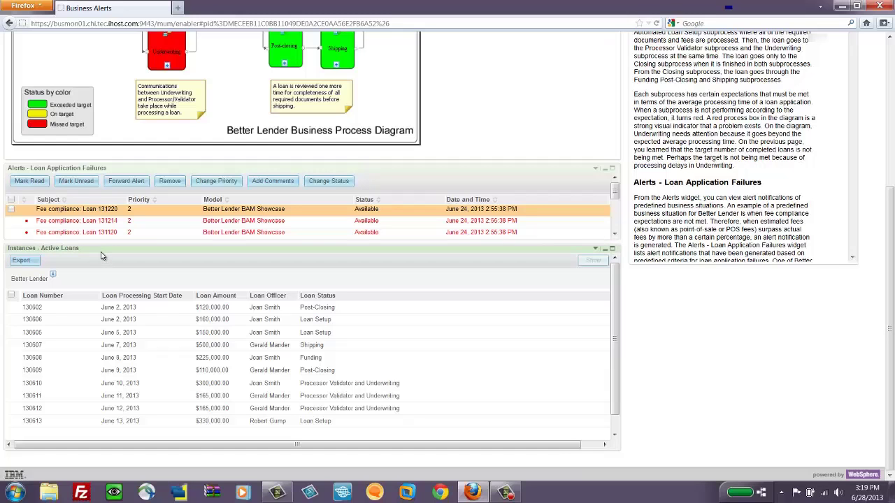
pyautogui.scroll(5, 100, 256)
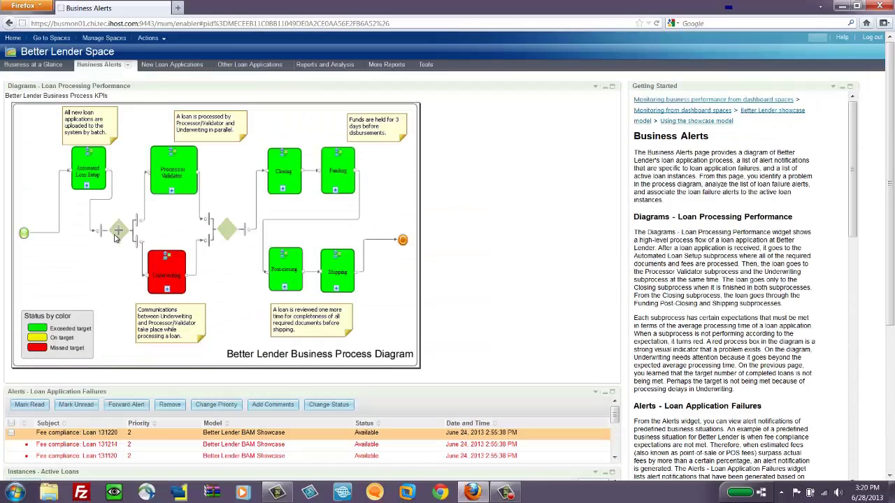
# Switch to New Loan Applications to see loan exception KPIs and seven mortgage loans
pyautogui.click(172, 65)
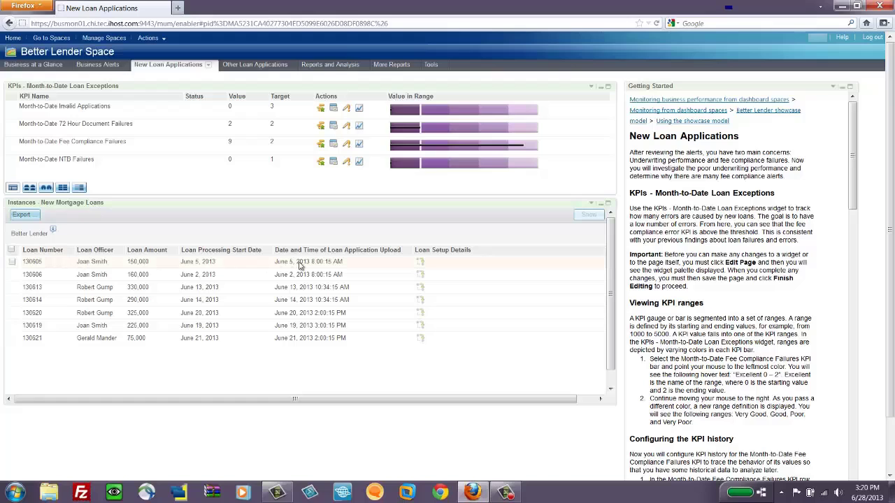
# Show the first mortgage loan's setup details, then move to Other Loan Applications
pyautogui.click(421, 262)
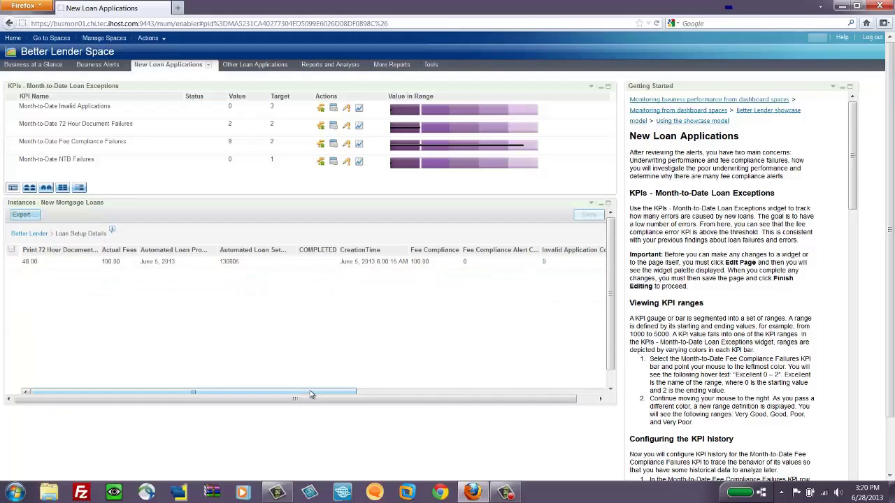
pyautogui.moveTo(313, 392); pyautogui.dragTo(277, 393)
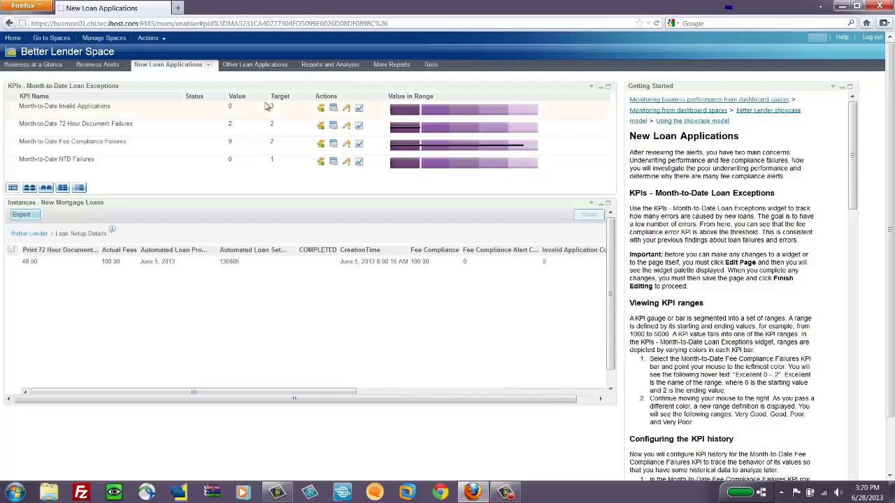
pyautogui.click(269, 69)
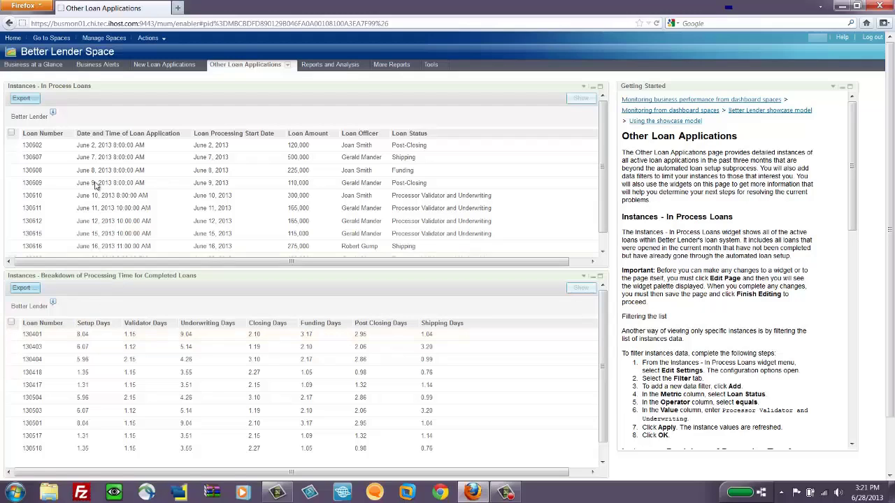
# Switch to Reports and Analysis, charting 2013 monthly completed loans totalling 24,129,450
pyautogui.click(305, 65)
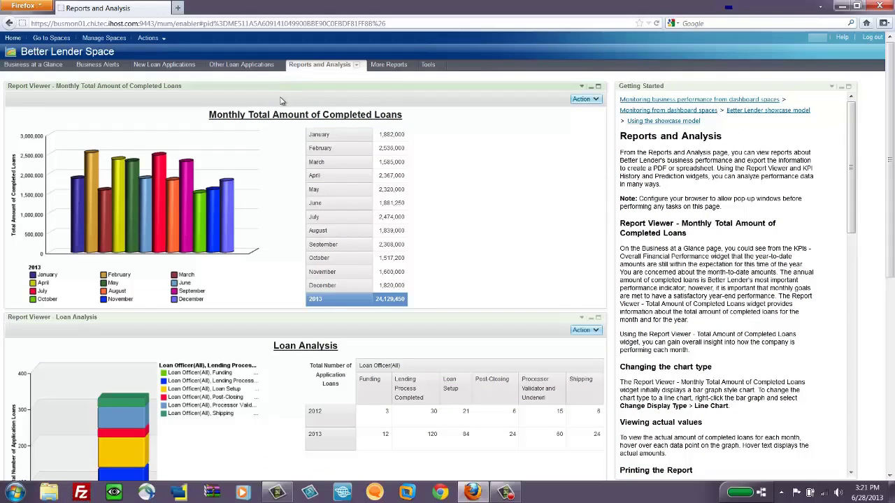
pyautogui.rightClick(353, 207)
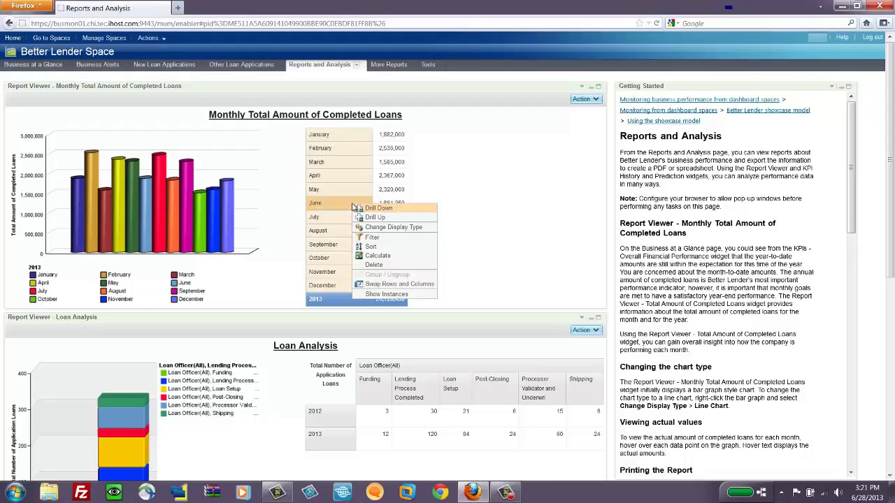
pyautogui.click(369, 209)
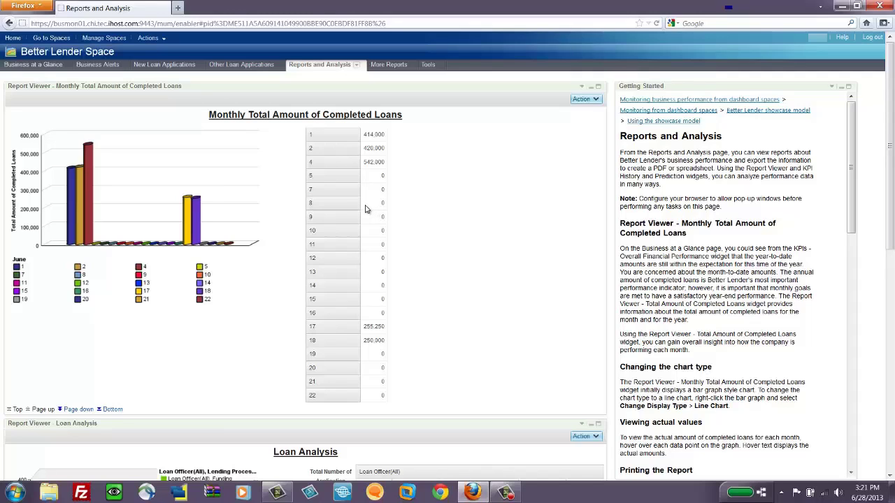
pyautogui.rightClick(315, 198)
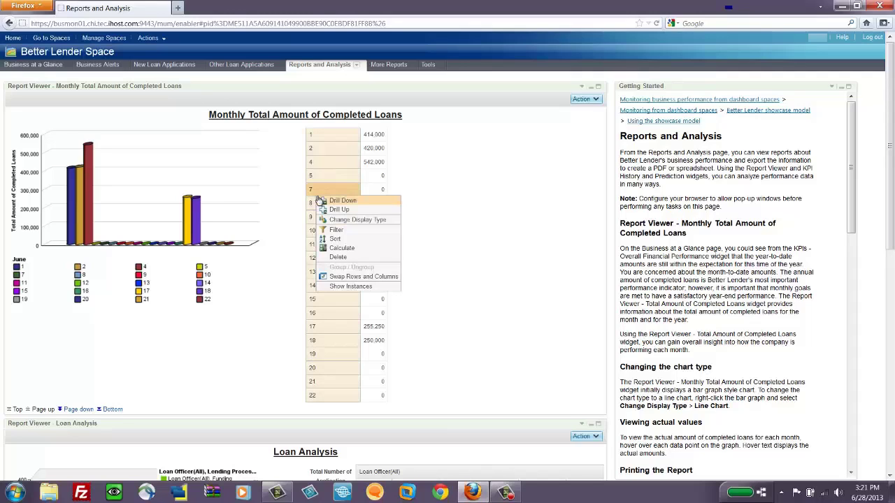
pyautogui.click(335, 211)
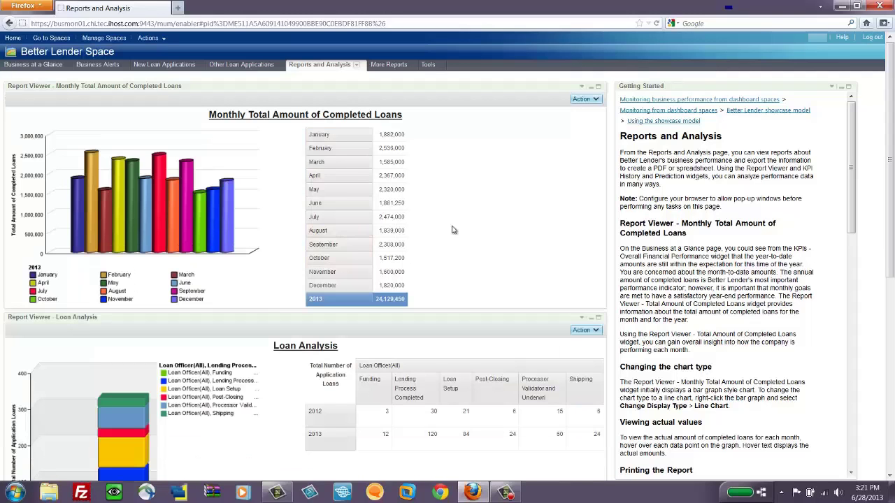
pyautogui.moveTo(892, 234); pyautogui.dragTo(893, 317)
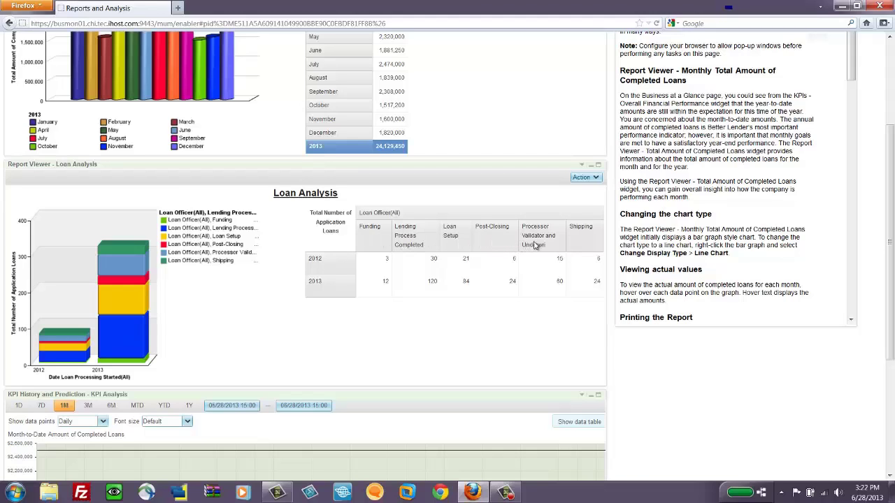
# Drill down on the Loan Officer(All) header to split Loan Analysis stage counts per officer
pyautogui.rightClick(380, 215)
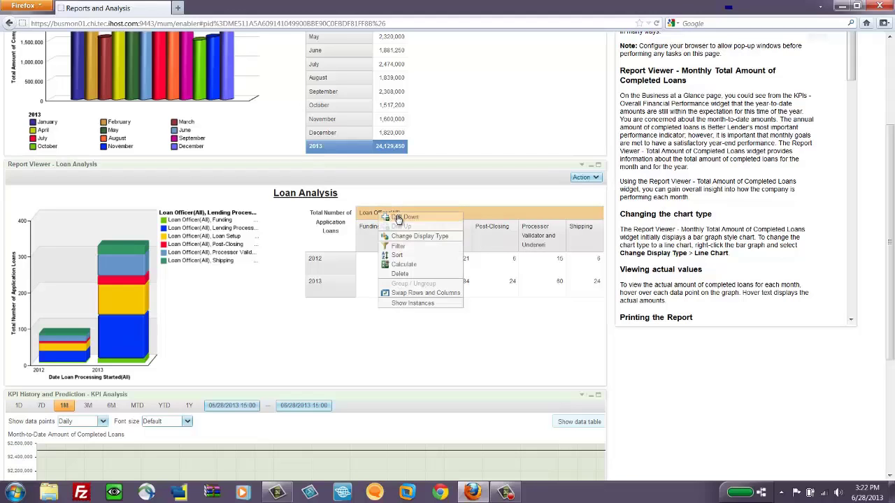
pyautogui.click(417, 246)
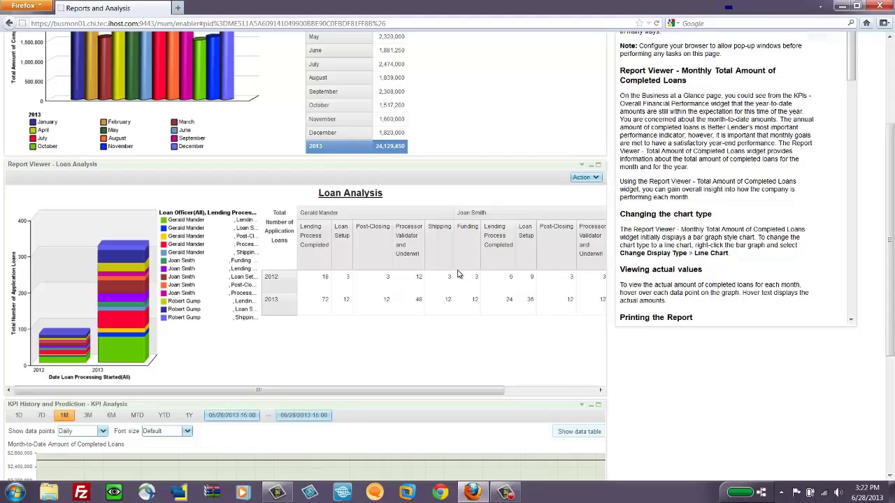
pyautogui.scroll(-3, 459, 274)
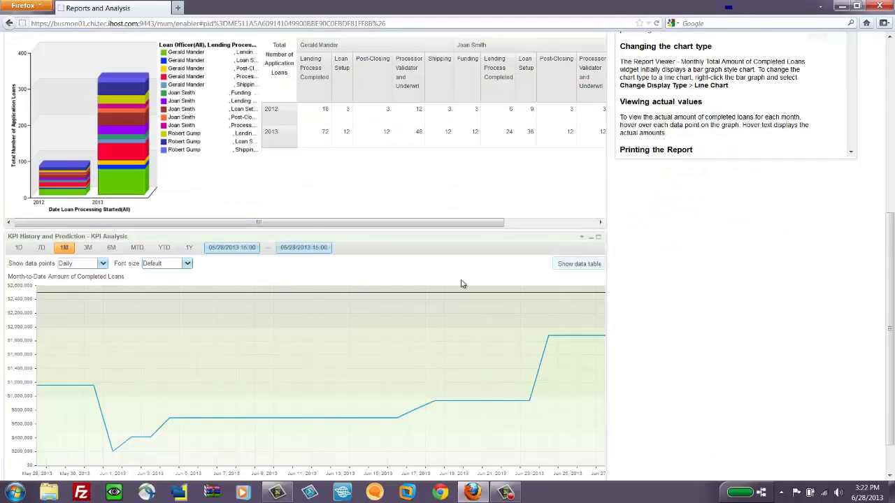
pyautogui.scroll(-1, 461, 284)
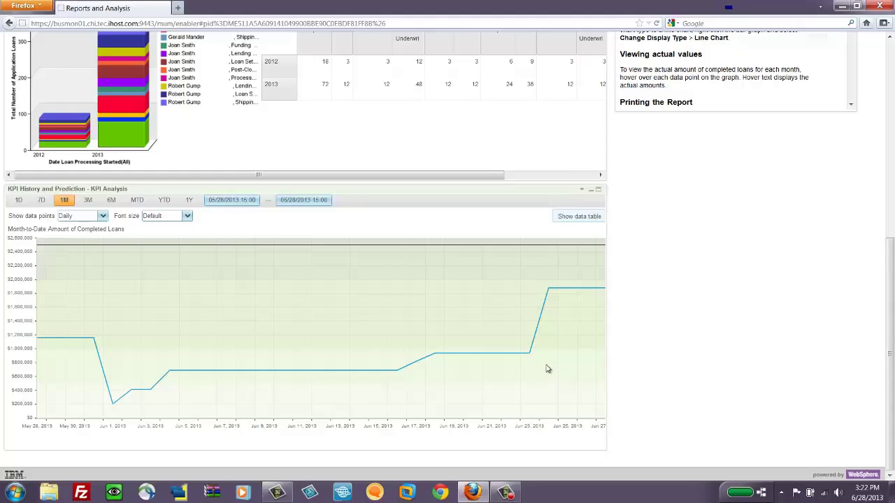
pyautogui.moveTo(532, 357)
pyautogui.scroll(5, 557, 347)
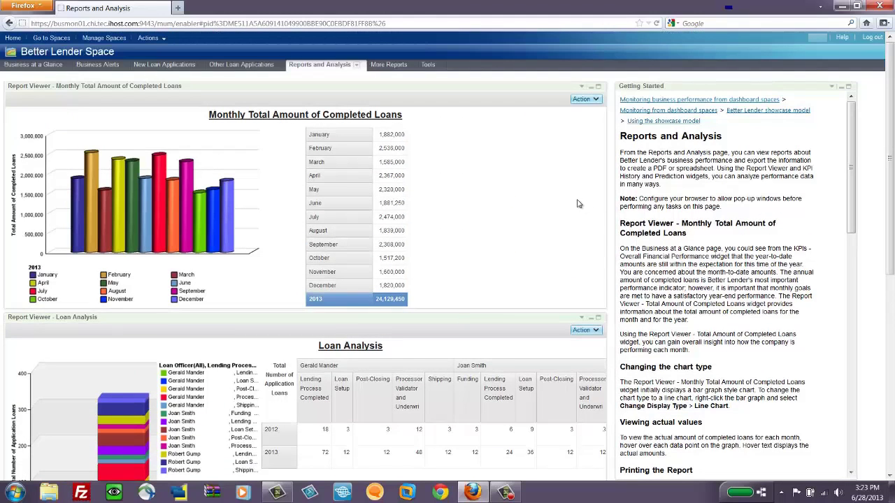
# Switch to More Reports and view the completed-loans report, six KPI gauges and instances
pyautogui.click(383, 65)
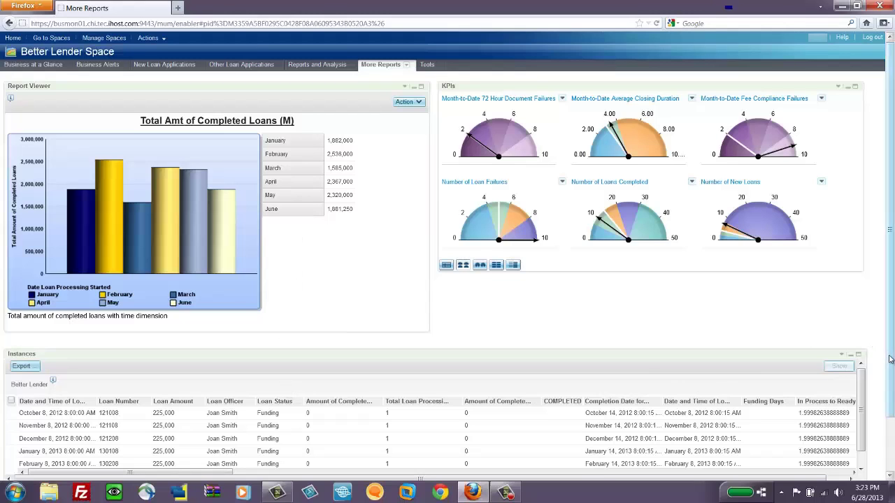
pyautogui.scroll(-2, 870, 343)
pyautogui.scroll(-1, 863, 402)
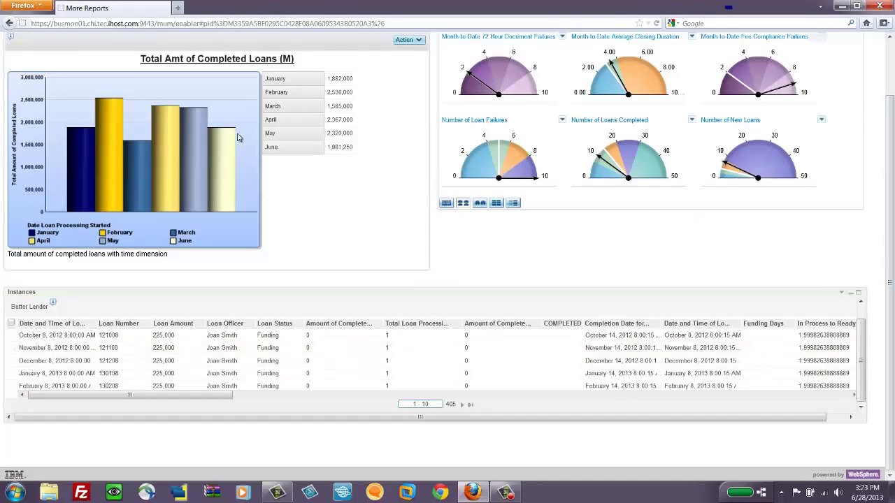
# List the loan instances behind June's total in the completed-loans report
pyautogui.rightClick(307, 152)
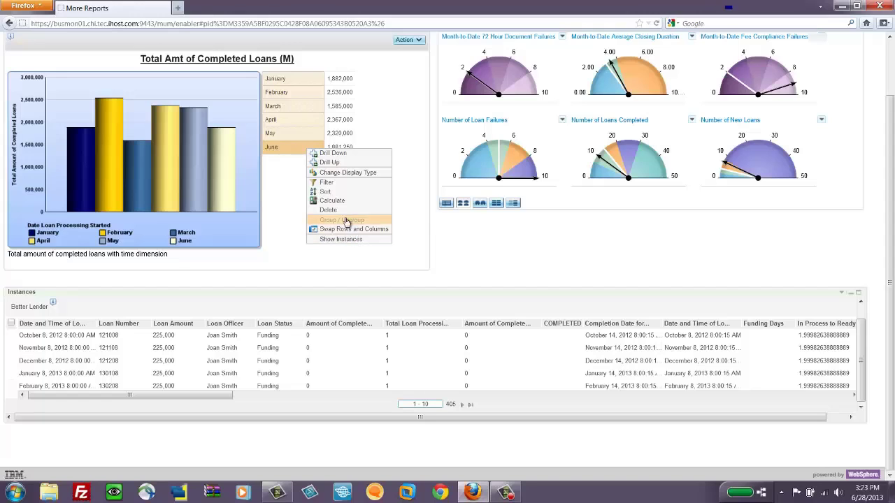
pyautogui.rightClick(283, 152)
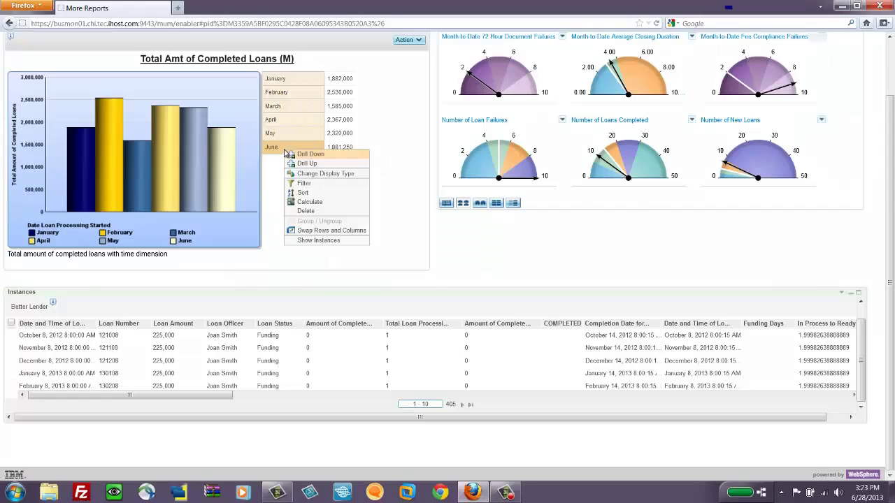
pyautogui.click(338, 242)
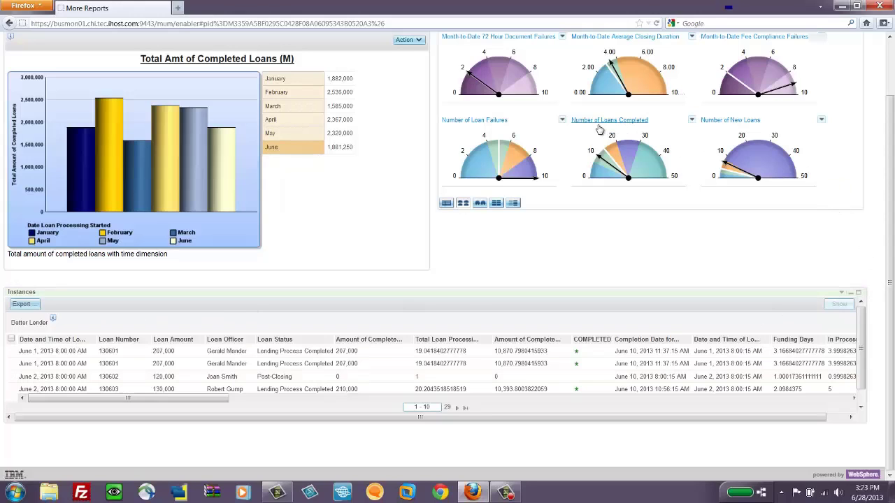
# Narrow the Instances list to the 10 loans behind the Number of New Loans gauge
pyautogui.click(693, 120)
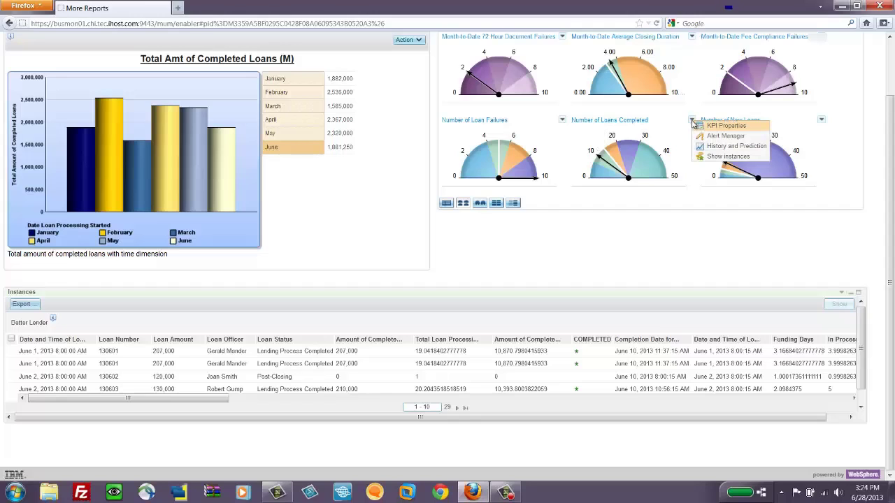
pyautogui.click(714, 158)
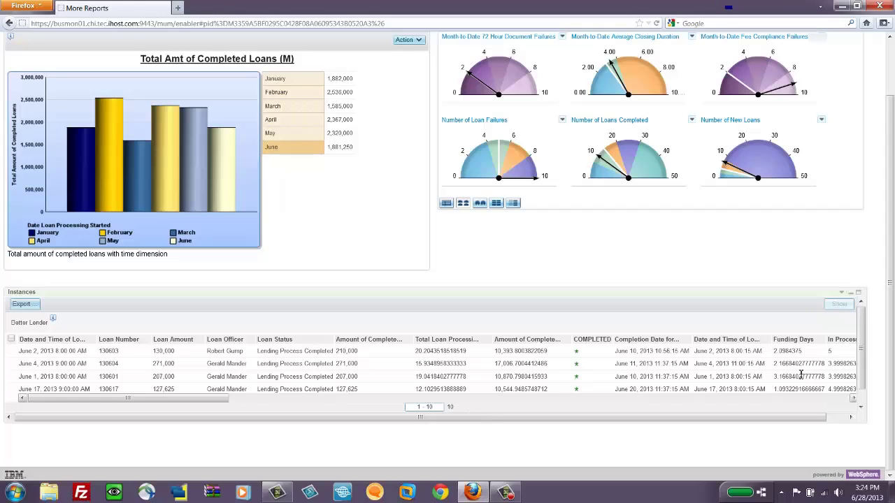
pyautogui.scroll(-1, 862, 385)
pyautogui.scroll(1, 862, 385)
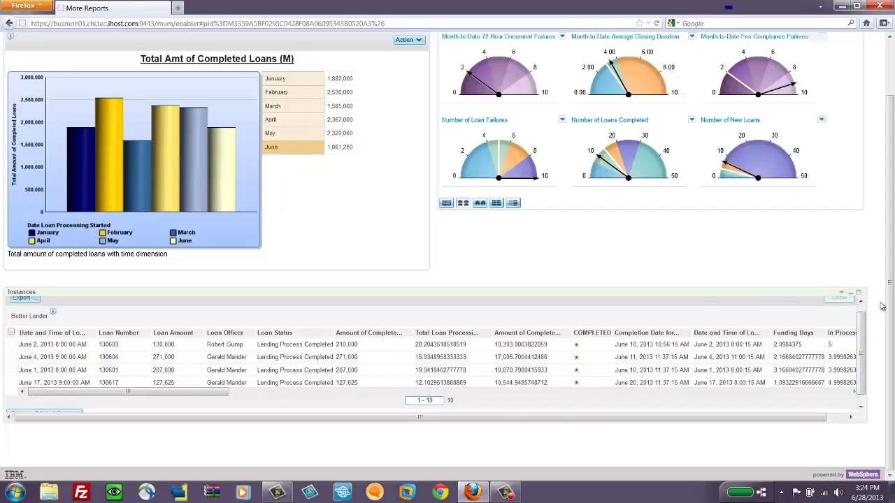
pyautogui.moveTo(886, 305); pyautogui.dragTo(892, 249)
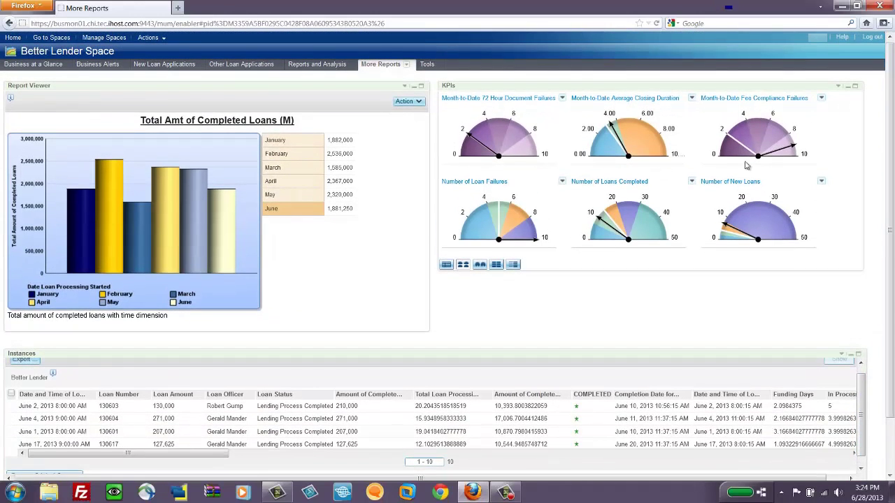
# On the Tools page, list KPI Manager entries for the Better Lender BAM Showcase model
pyautogui.click(425, 64)
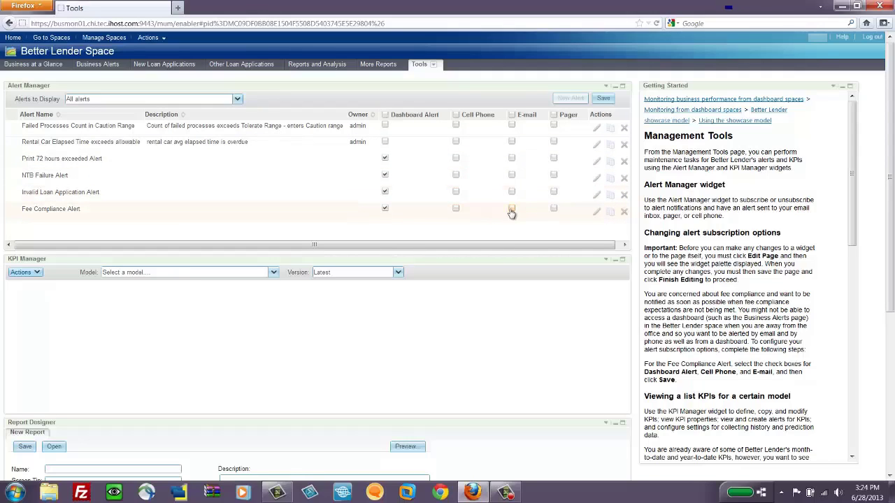
pyautogui.click(274, 273)
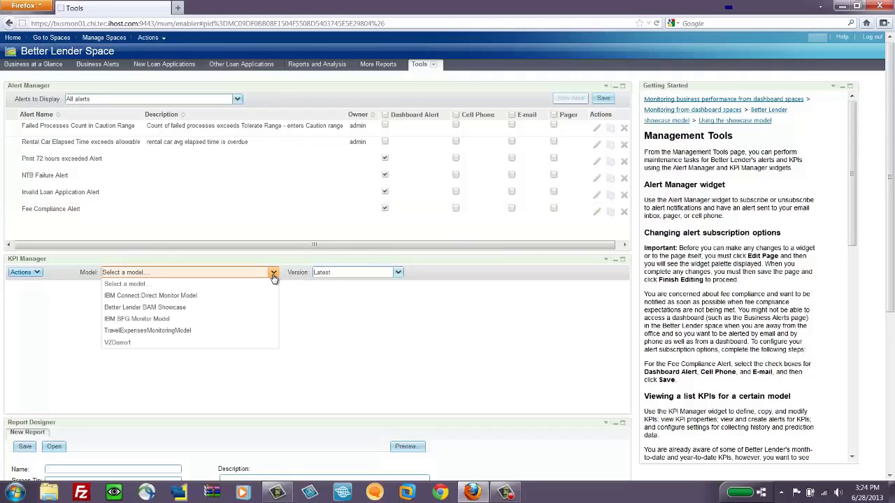
pyautogui.click(167, 307)
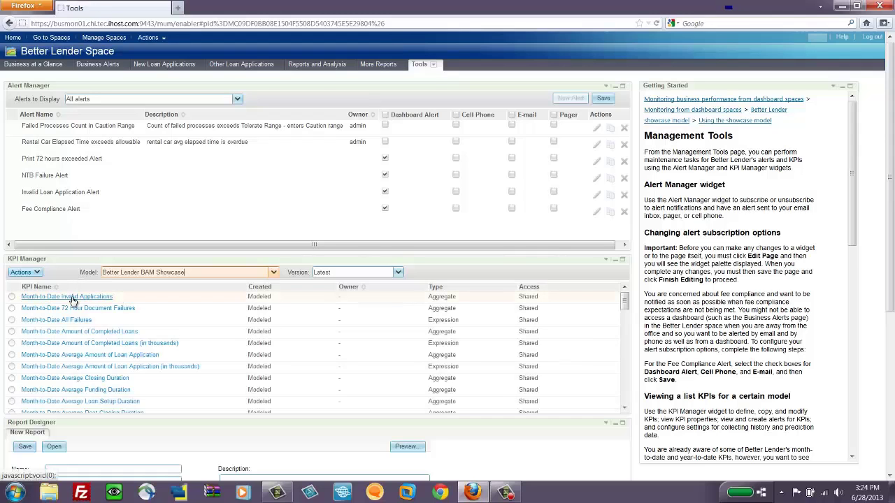
pyautogui.click(72, 299)
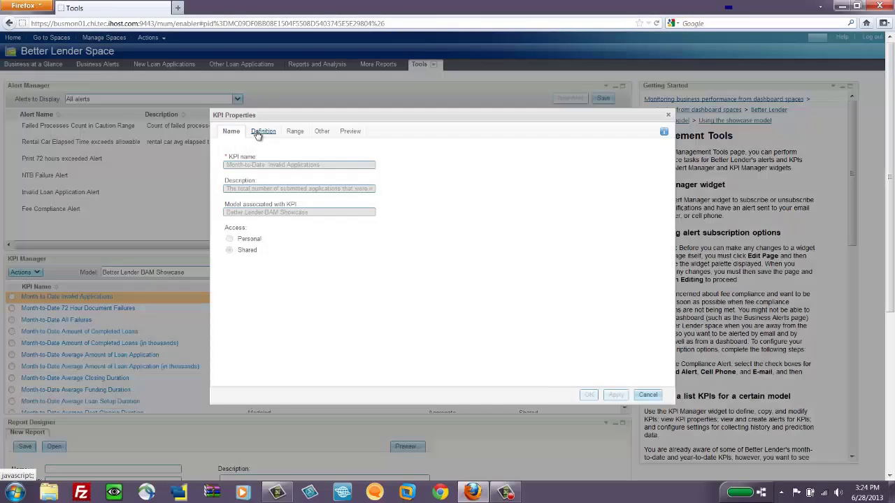
pyautogui.click(262, 132)
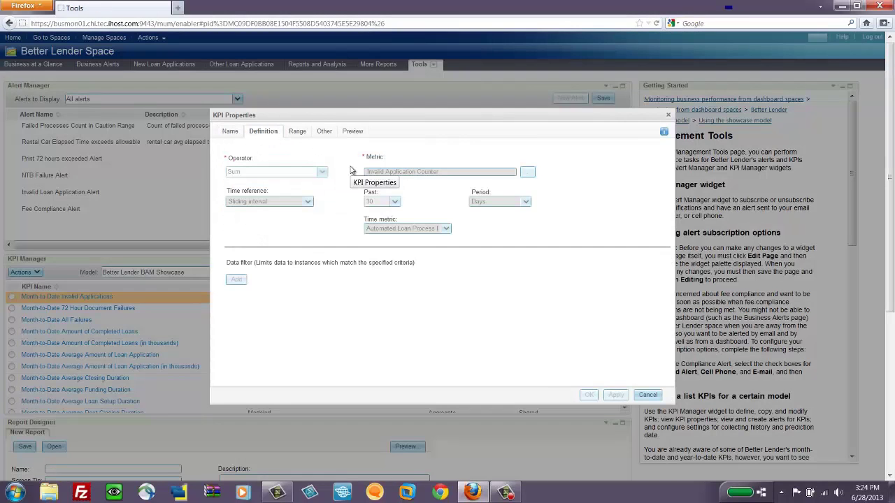
pyautogui.click(296, 133)
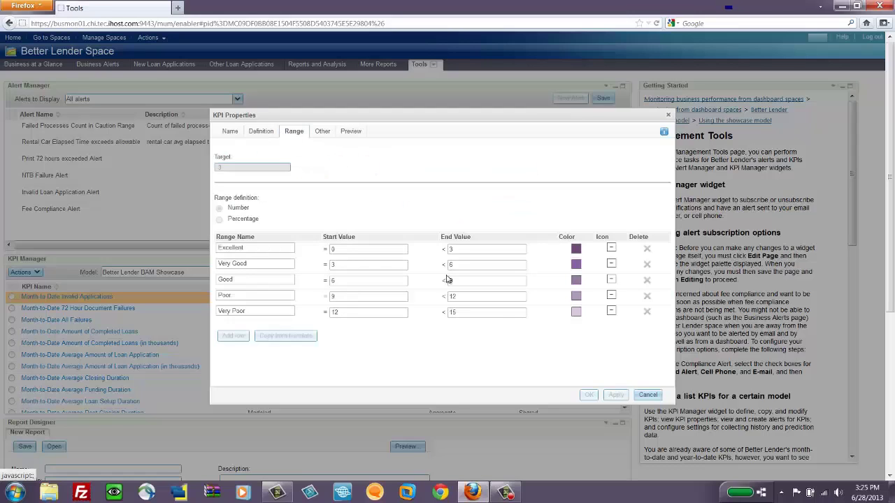
pyautogui.click(647, 395)
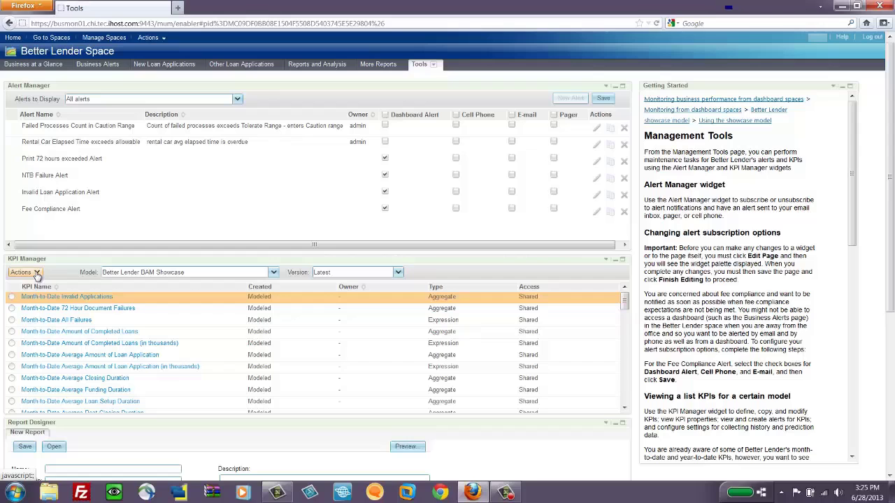
pyautogui.click(37, 273)
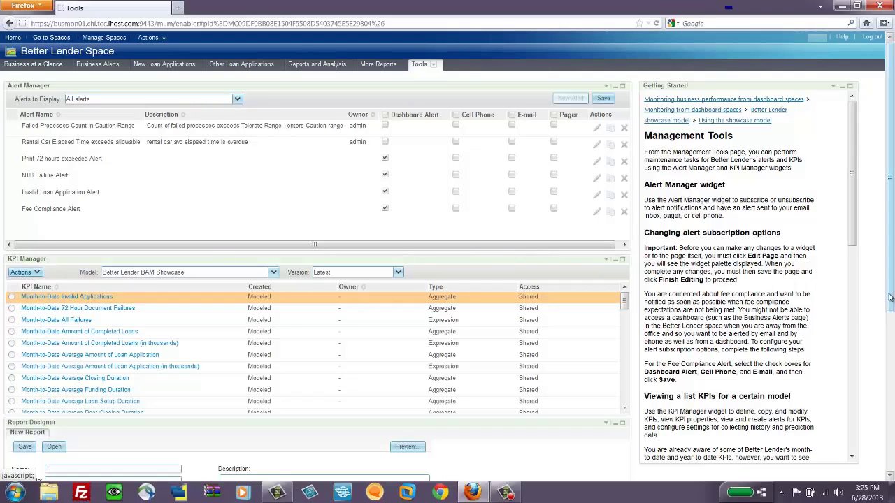
# Choose the Better Lender package as the new report's data source
pyautogui.moveTo(890, 301); pyautogui.dragTo(892, 462)
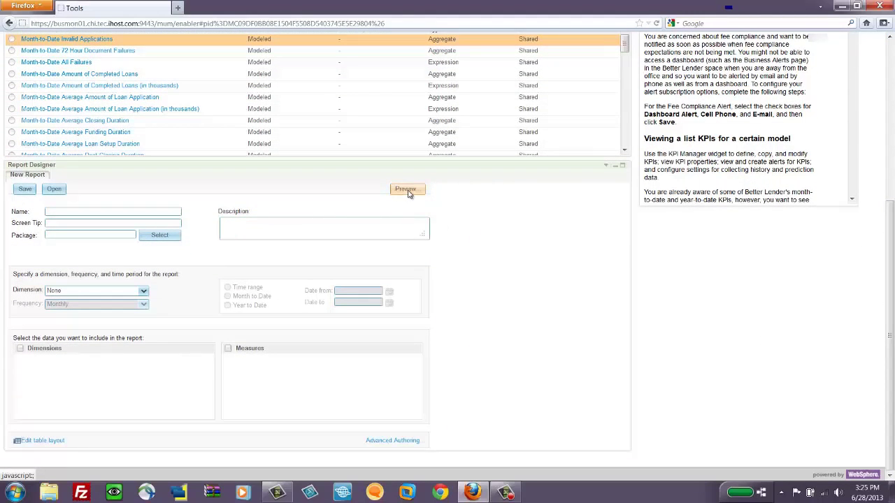
pyautogui.click(154, 238)
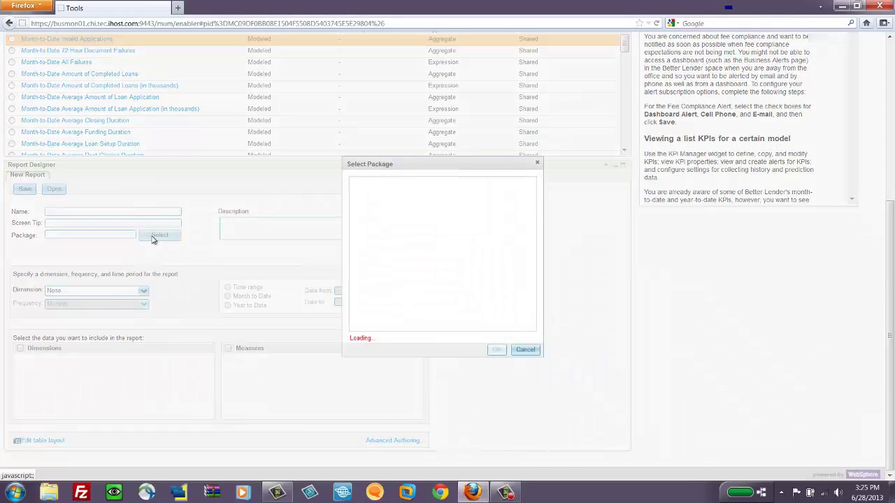
pyautogui.click(353, 183)
pyautogui.click(403, 194)
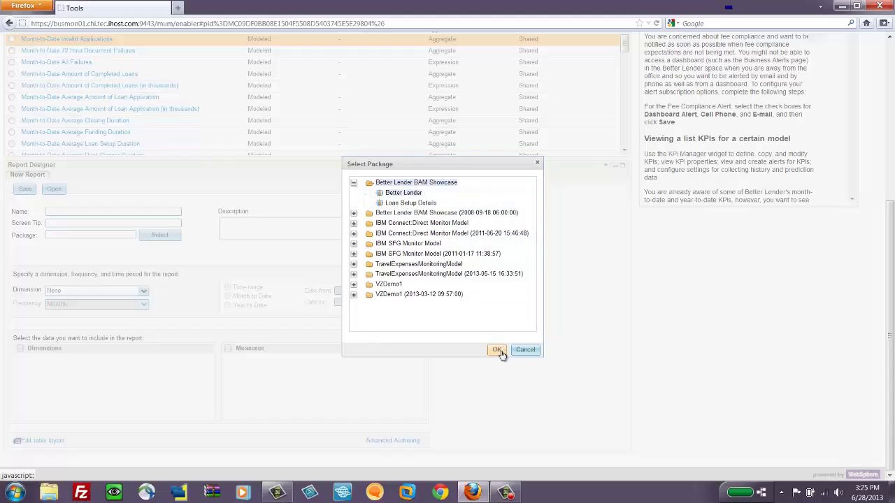
pyautogui.click(497, 351)
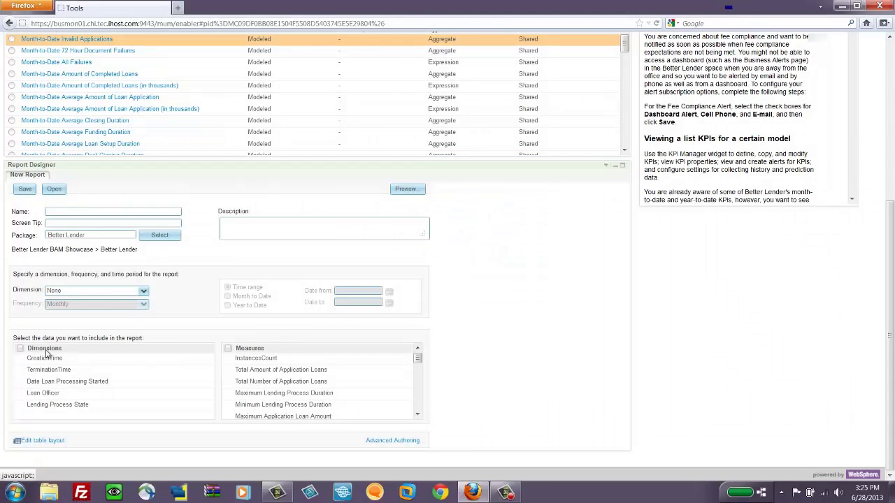
# Add Loan Officer, Total Amount of Application Loans and Date Loan Processing Started to the report
pyautogui.click(21, 395)
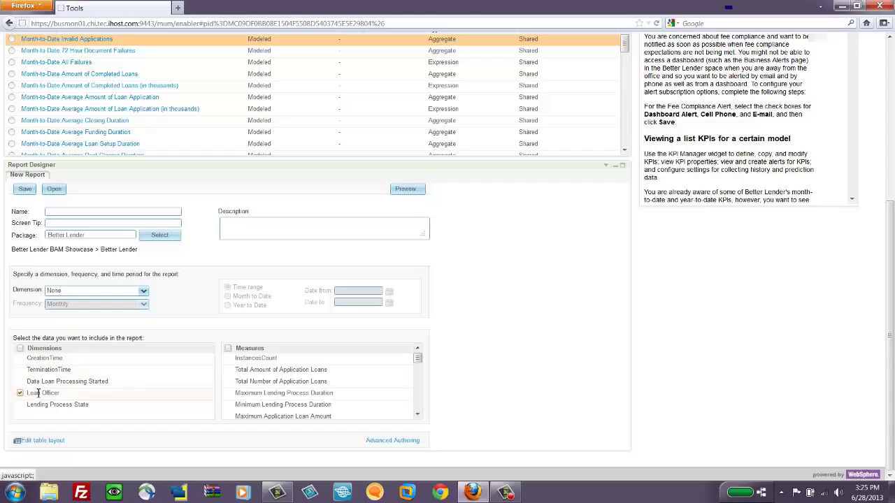
pyautogui.click(228, 370)
pyautogui.click(21, 382)
# Preview the drafted report, then close the preview
pyautogui.click(410, 193)
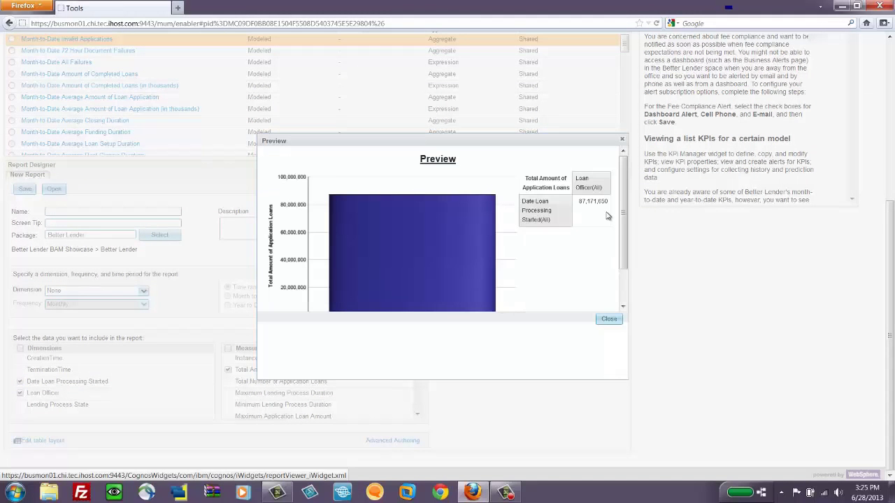
pyautogui.moveTo(626, 248); pyautogui.dragTo(625, 299)
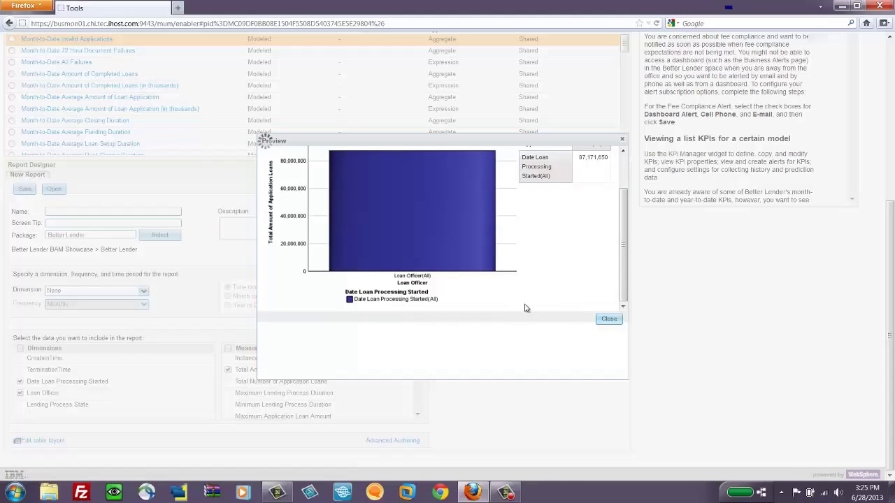
pyautogui.click(625, 296)
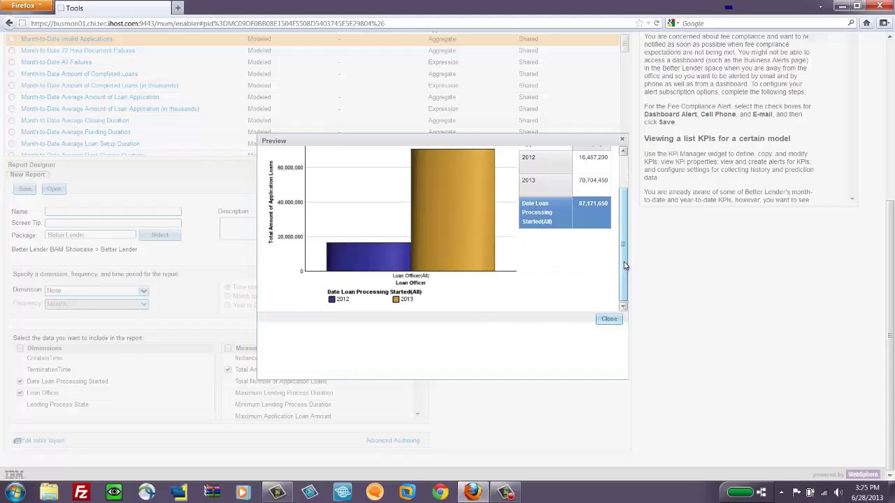
pyautogui.scroll(1, 625, 273)
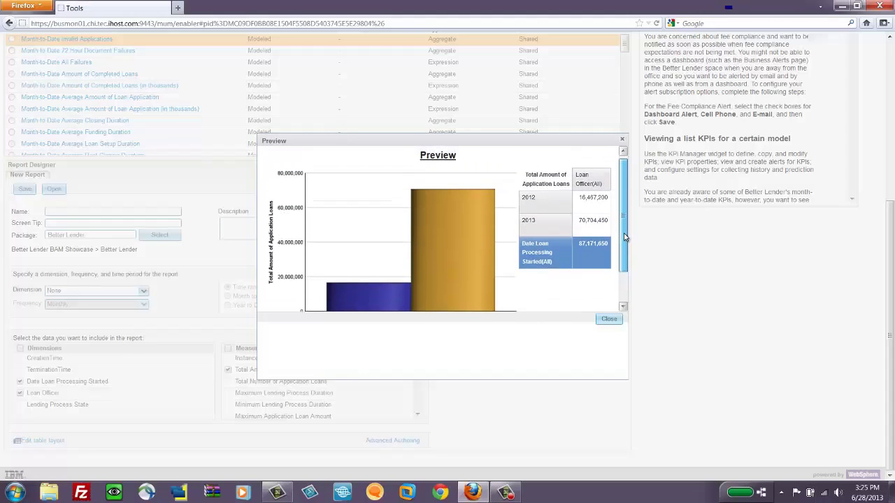
pyautogui.click(609, 320)
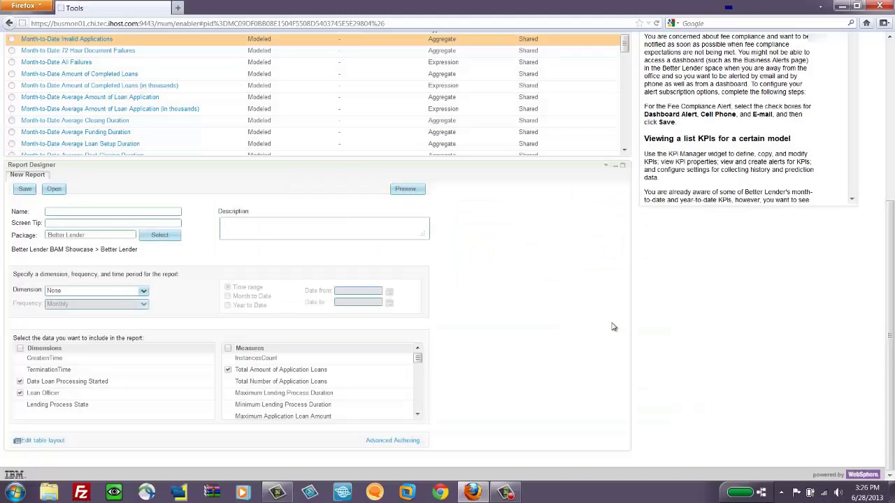
pyautogui.scroll(4, 612, 336)
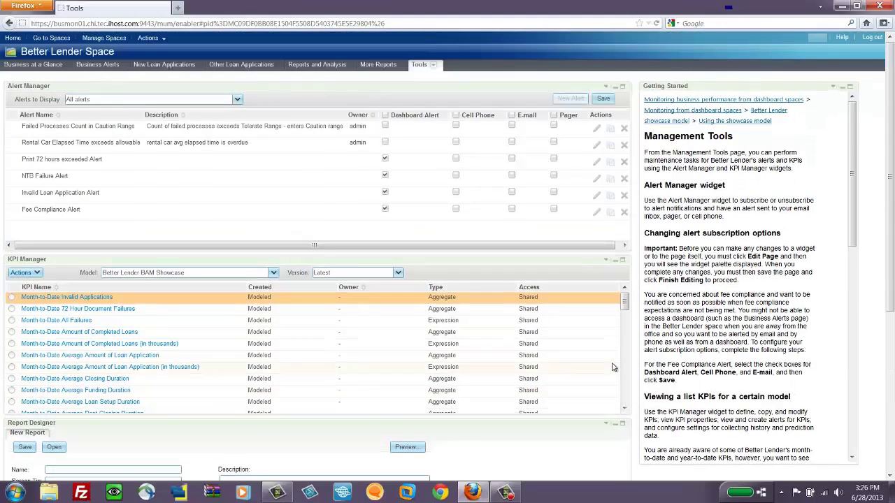